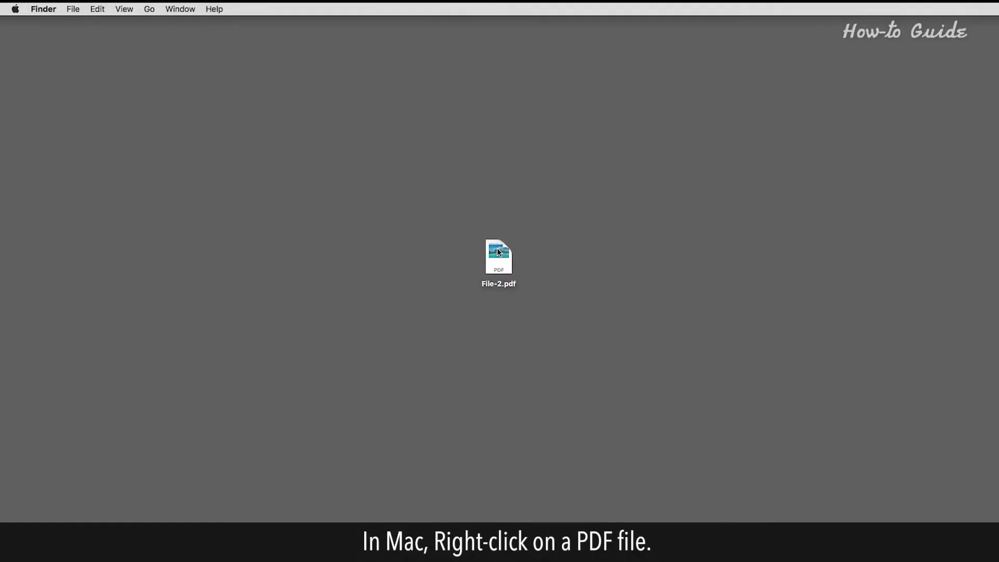
# Open File-2.pdf from Finder using Open With > Preview
pyautogui.rightClick(496, 252)
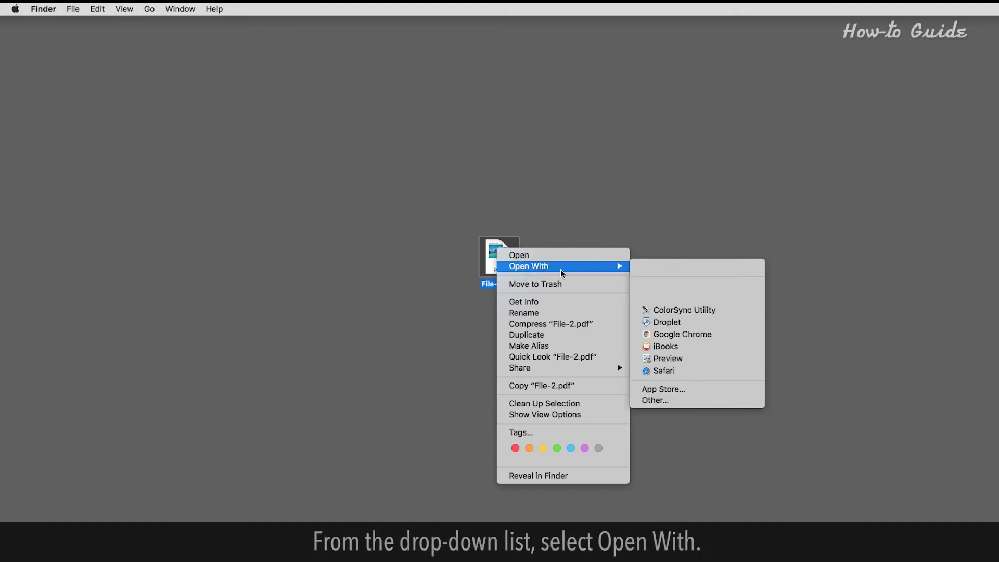
pyautogui.moveTo(546, 267)
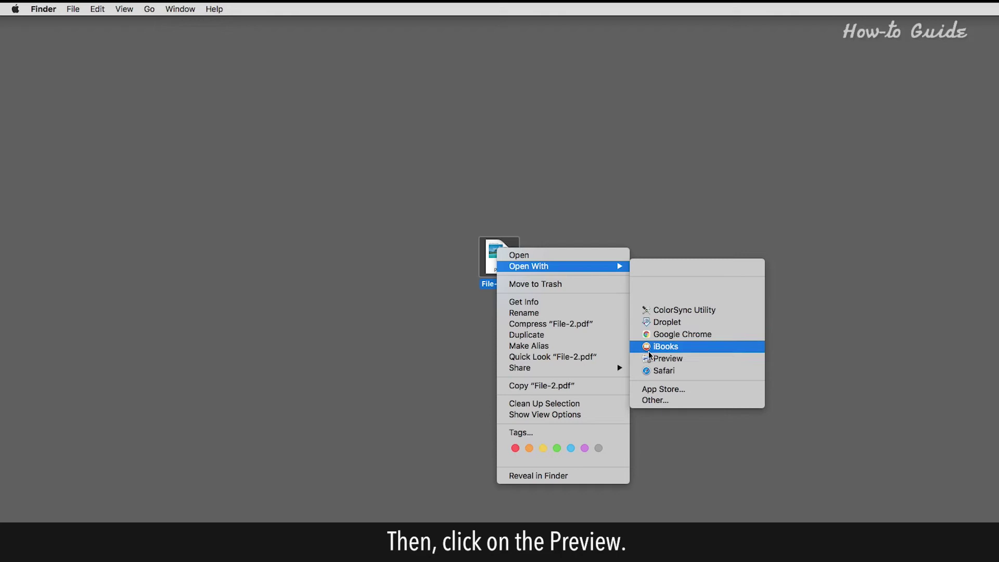
pyautogui.click(664, 360)
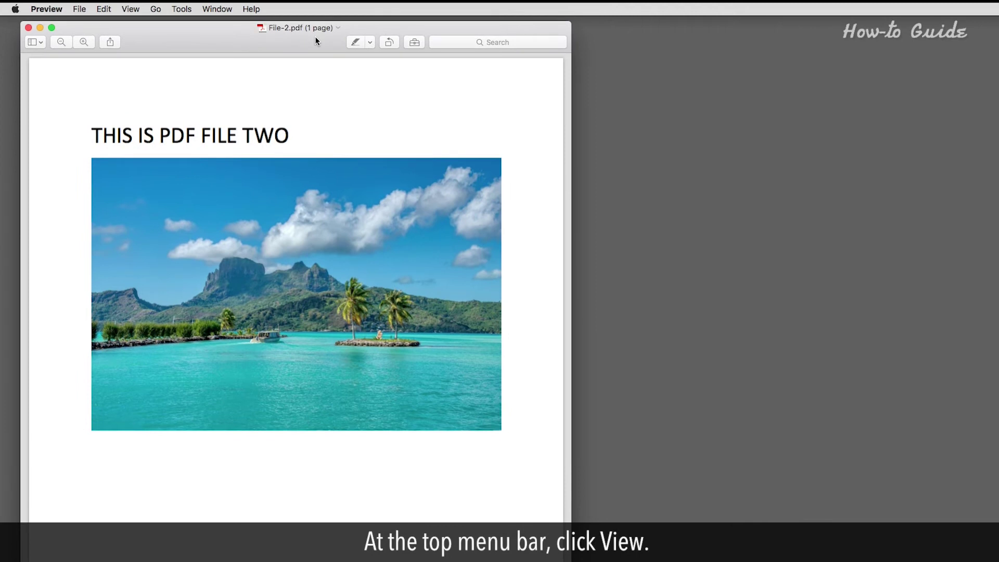
# Show Preview's markup toolbar from the View menu
pyautogui.click(131, 9)
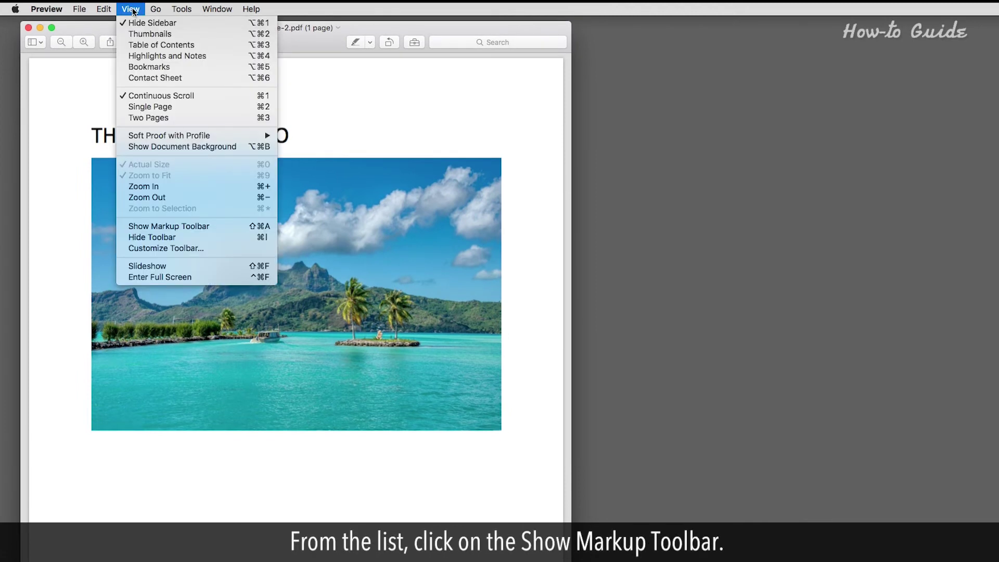
pyautogui.click(172, 228)
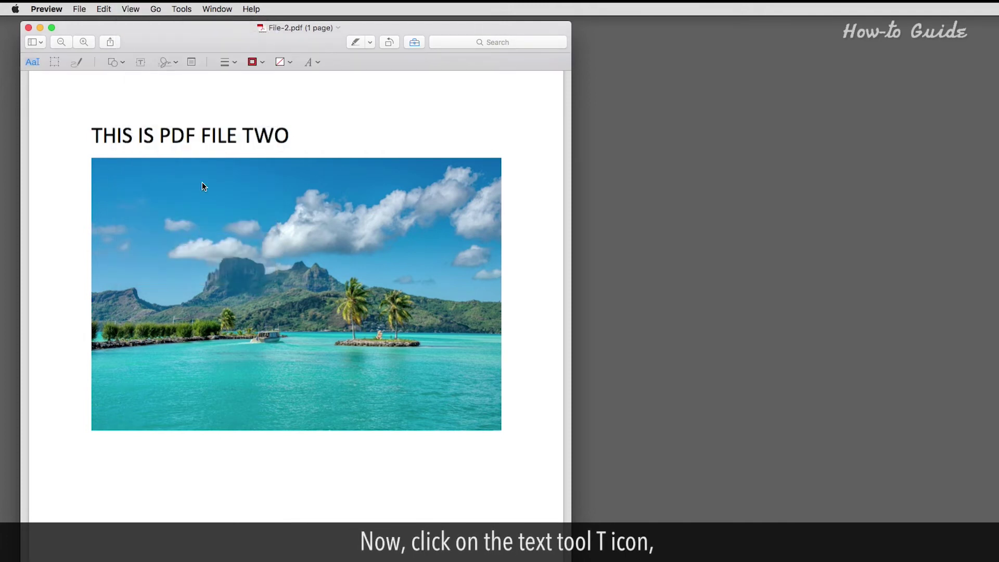
# Place a widened text box under the island photo reading 'Best place to visit' and select it
pyautogui.click(141, 62)
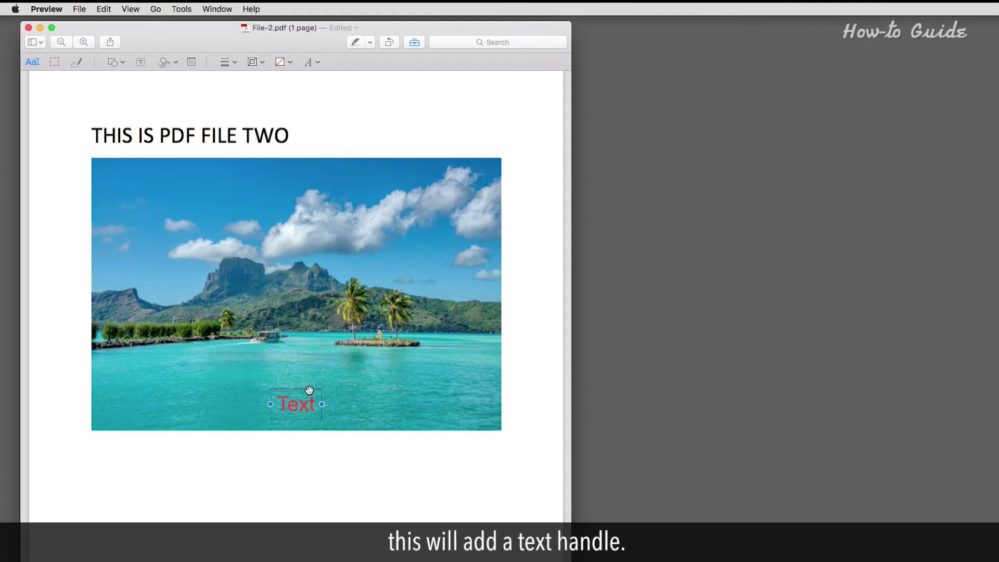
pyautogui.moveTo(178, 447)
pyautogui.mouseDown()
pyautogui.moveTo(146, 434)
pyautogui.moveTo(498, 450)
pyautogui.mouseUp()
pyautogui.write('Best place to vi')
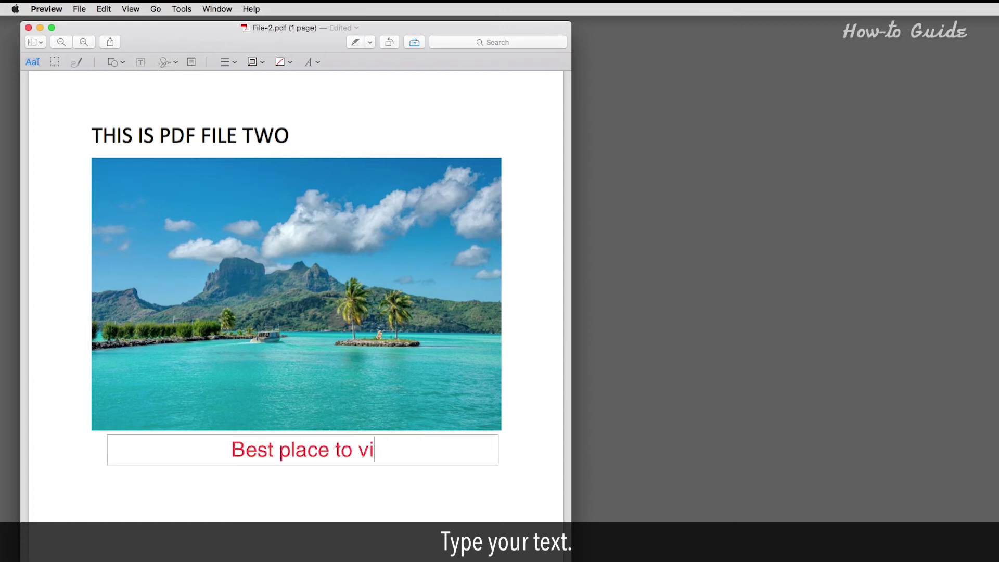
pyautogui.write('sit')
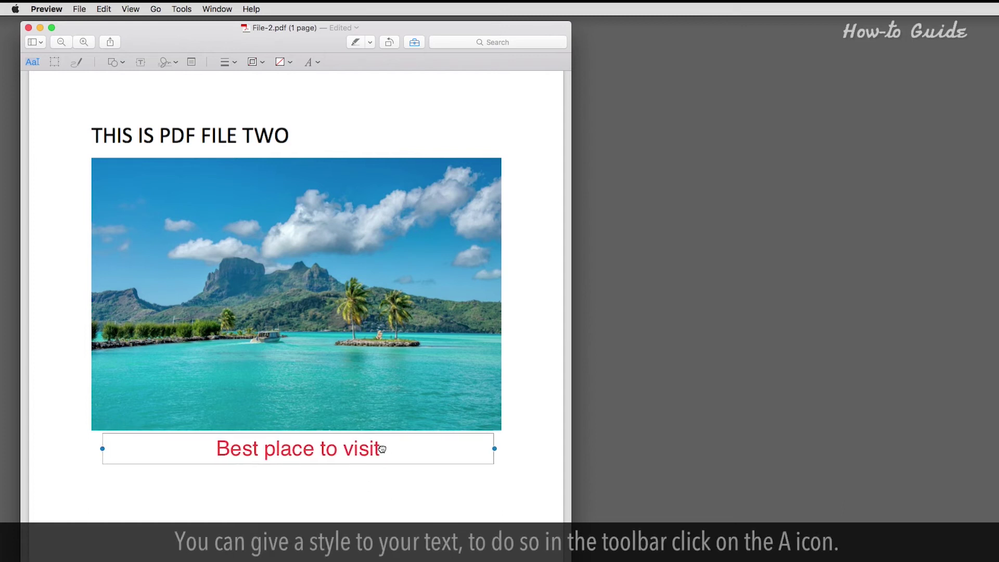
pyautogui.moveTo(375, 450); pyautogui.dragTo(211, 448)
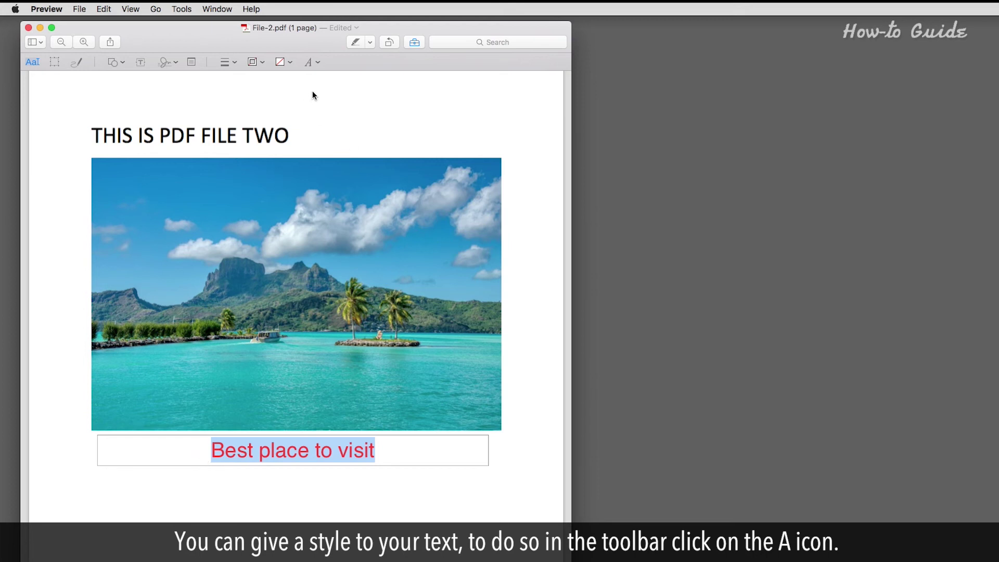
# Style the caption as bold blue Goudy Old Style at 33 pt, then deselect it
pyautogui.click(319, 63)
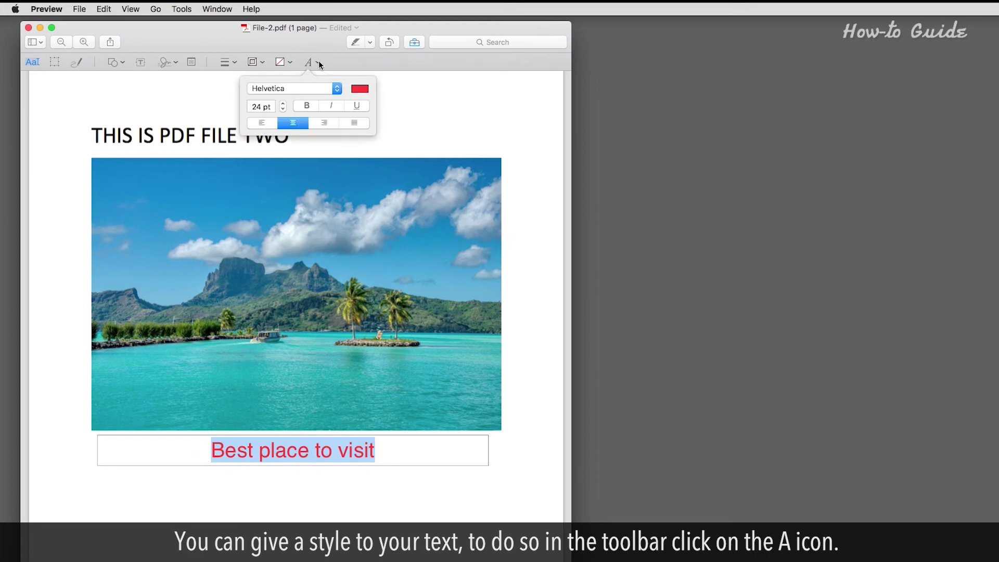
pyautogui.click(338, 89)
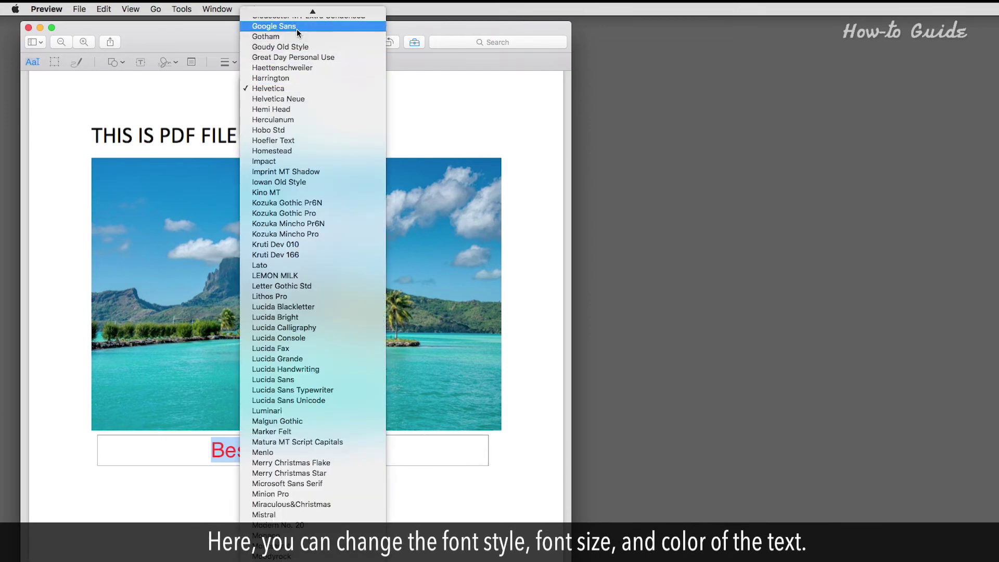
pyautogui.click(293, 47)
pyautogui.click(282, 102)
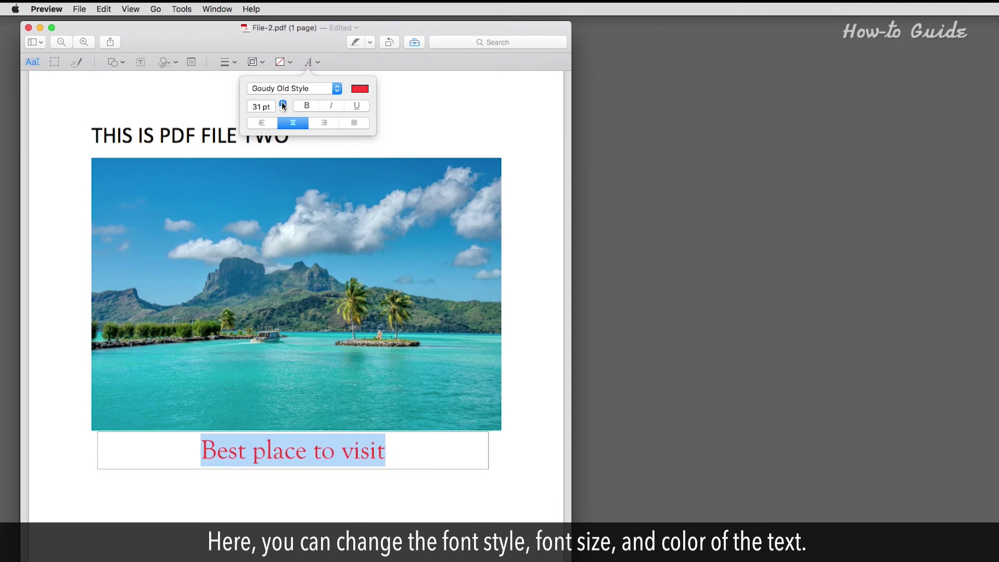
pyautogui.click(362, 87)
pyautogui.click(354, 111)
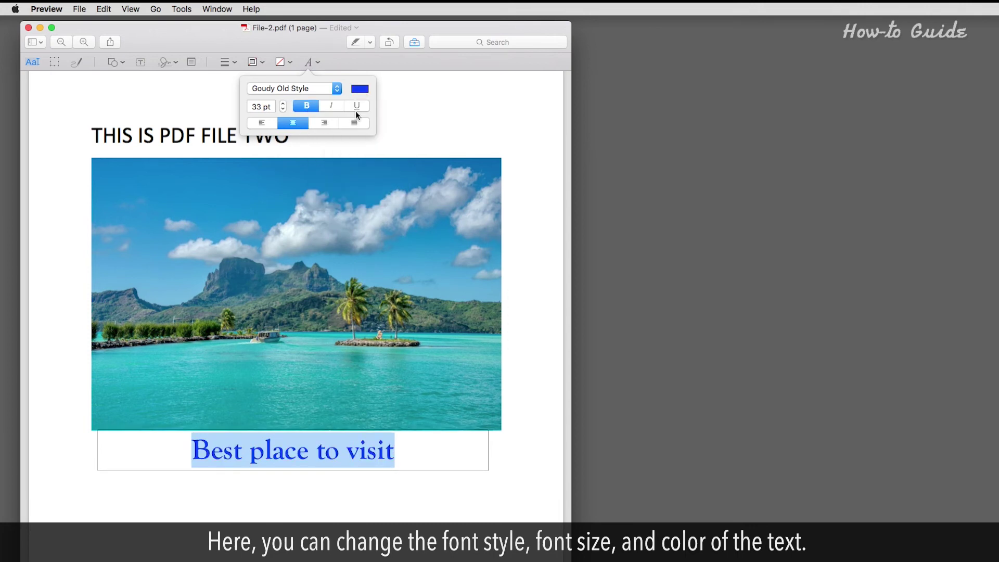
pyautogui.click(399, 521)
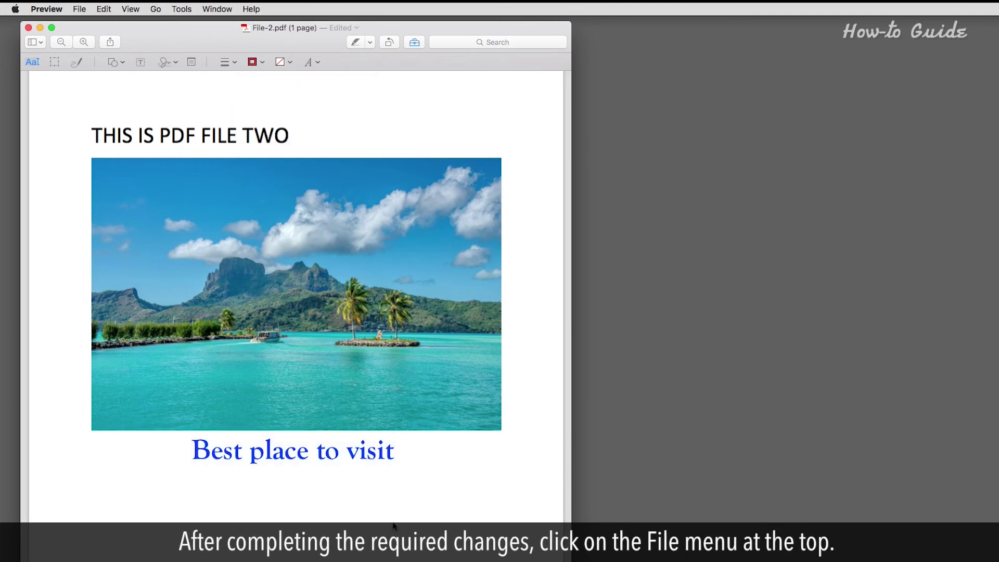
# Save the edited File-2.pdf from the File menu
pyautogui.click(81, 10)
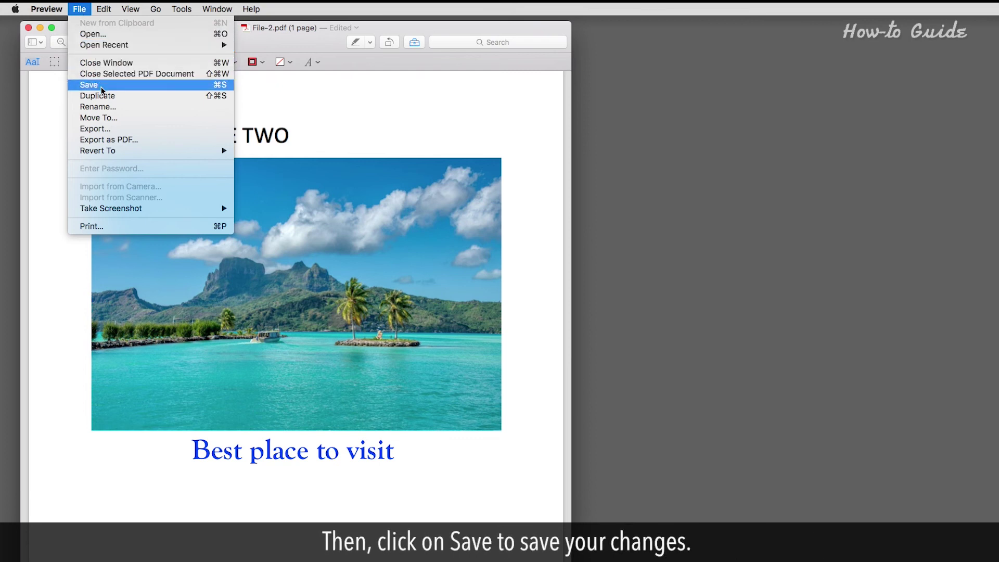
pyautogui.click(89, 84)
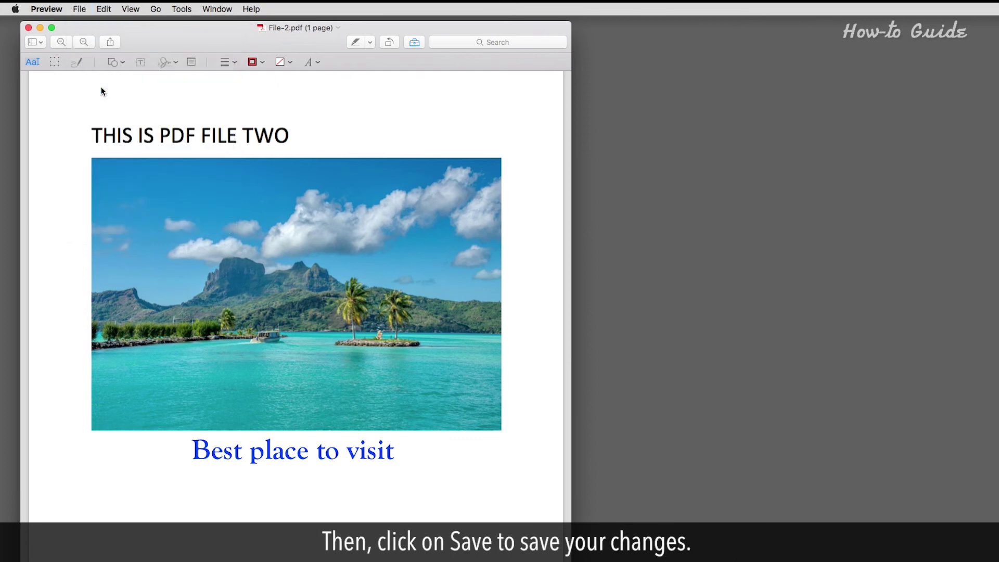
pyautogui.click(28, 28)
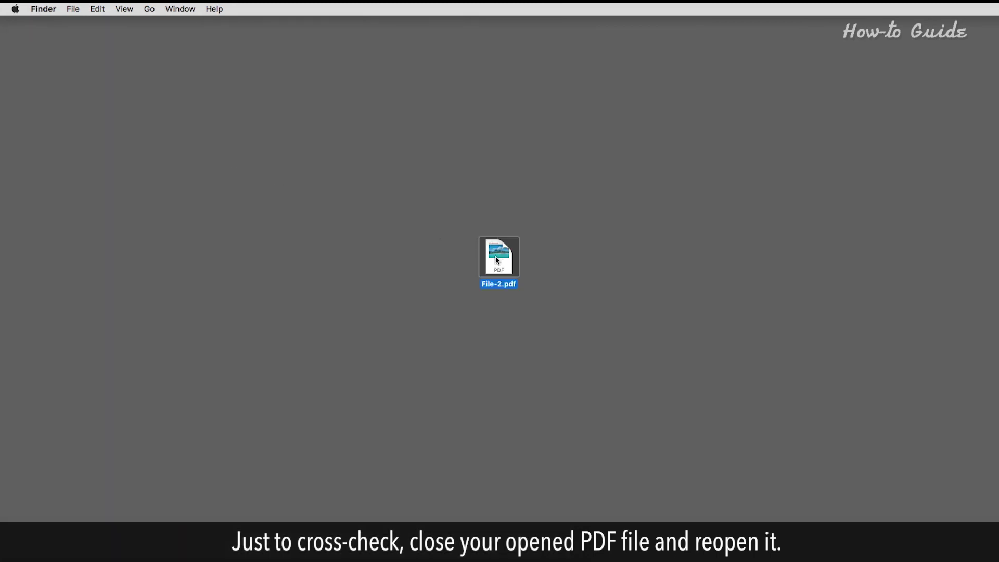
pyautogui.doubleClick(497, 261)
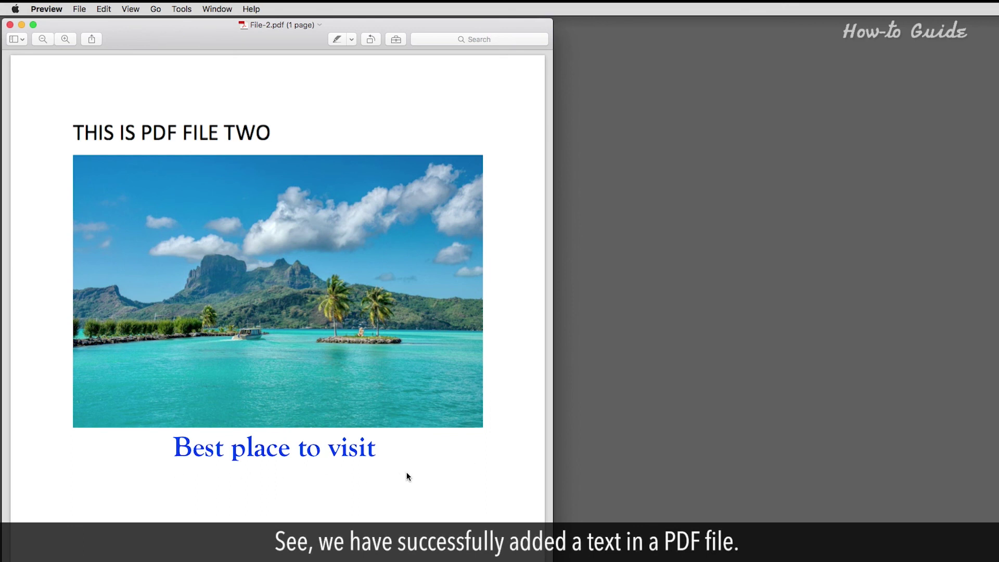
pyautogui.click(609, 450)
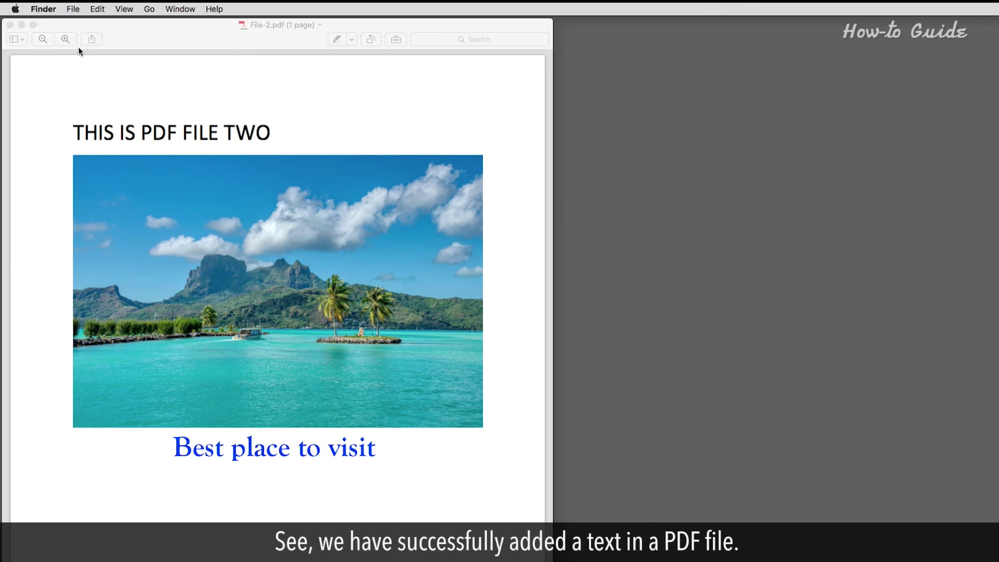